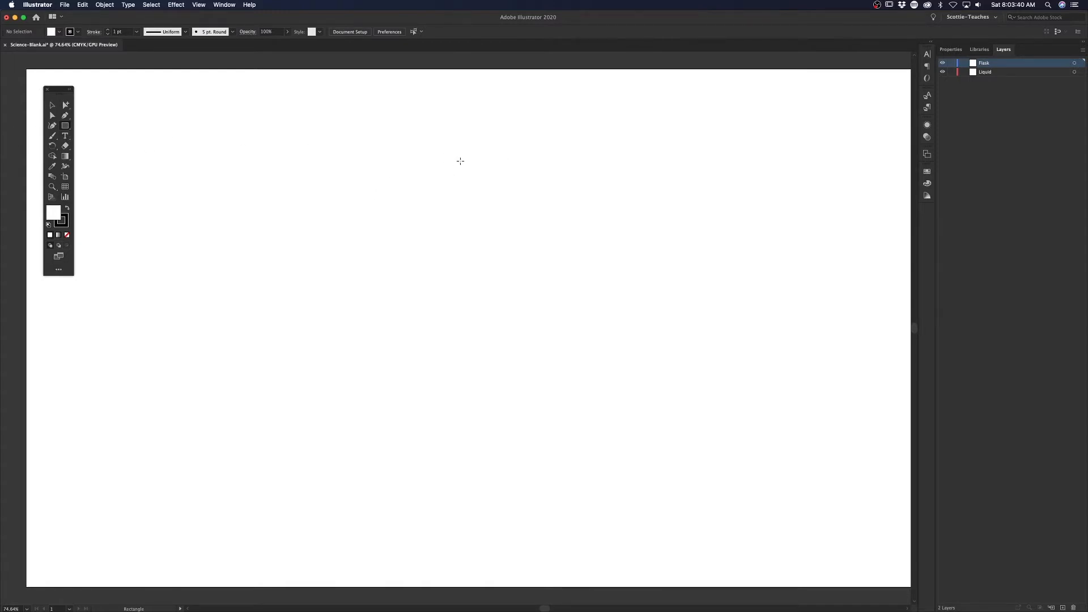
Step: Draw an upright rectangle about 88 × 242 pt for the flask's neck and a three-sided polygon with 150 pt radius centered below it
drag(460, 162, 502, 277)
click(70, 128)
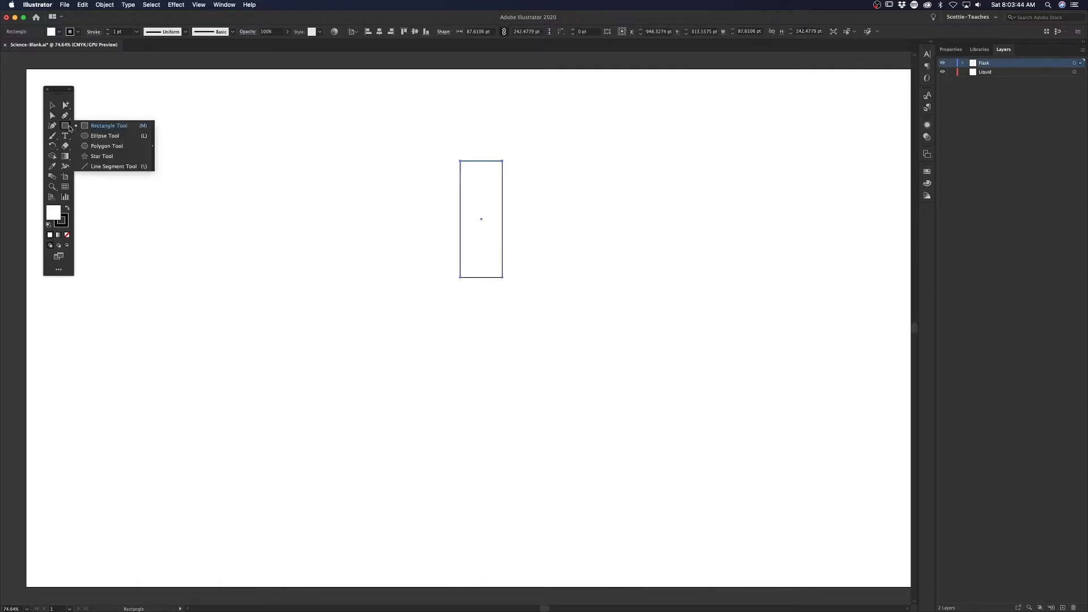
click(121, 149)
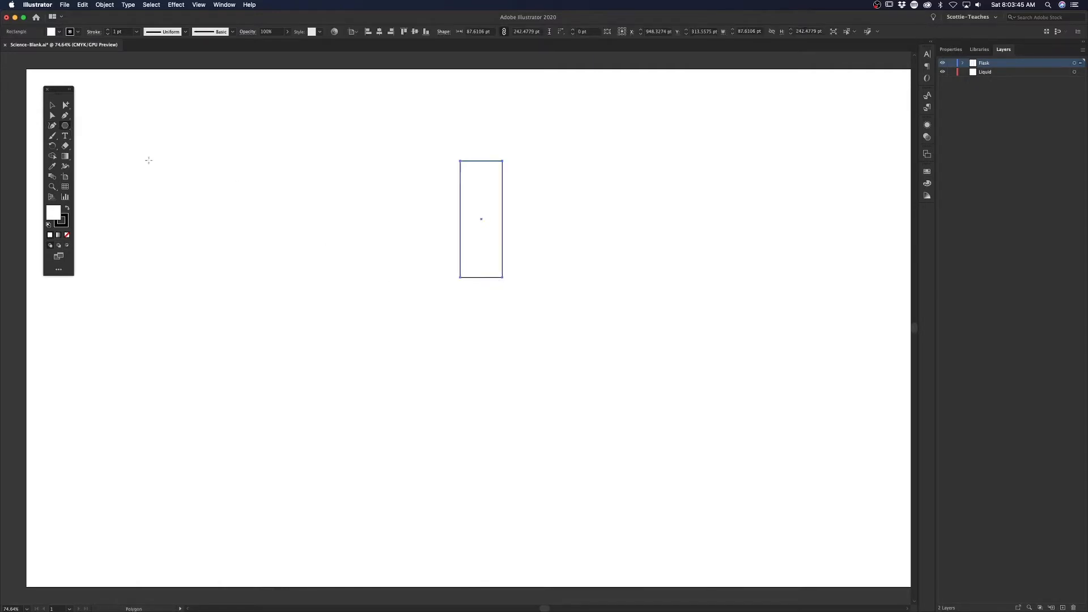
click(481, 333)
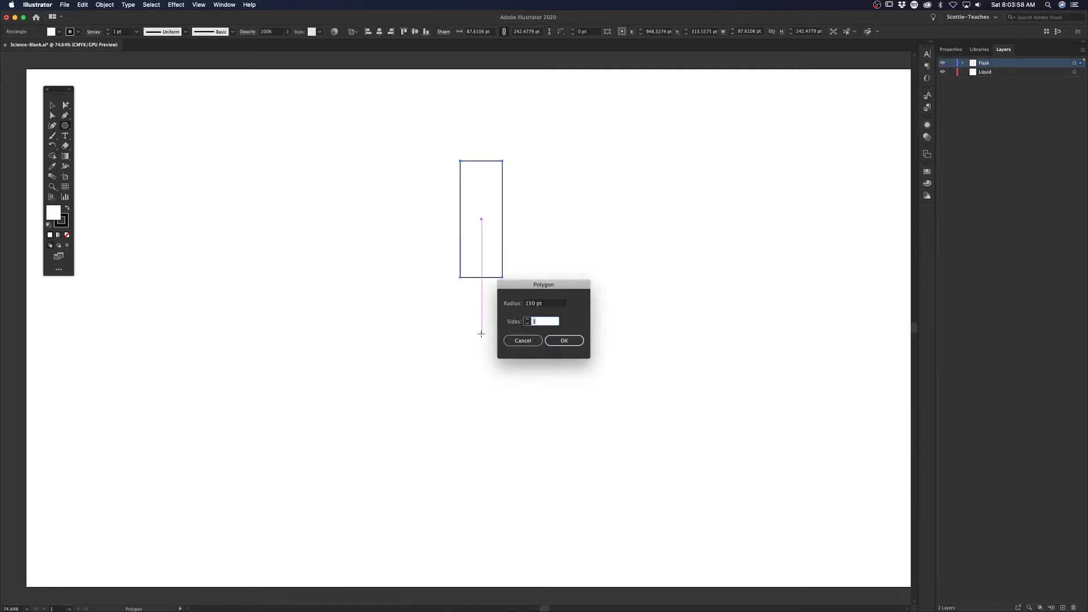
key(Tab)
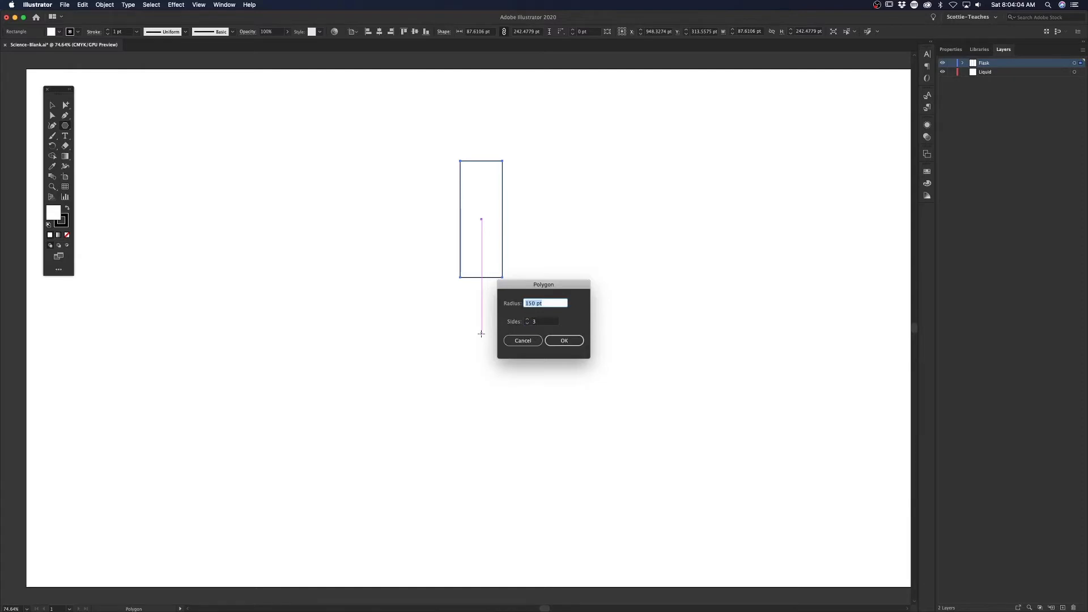
key(Tab)
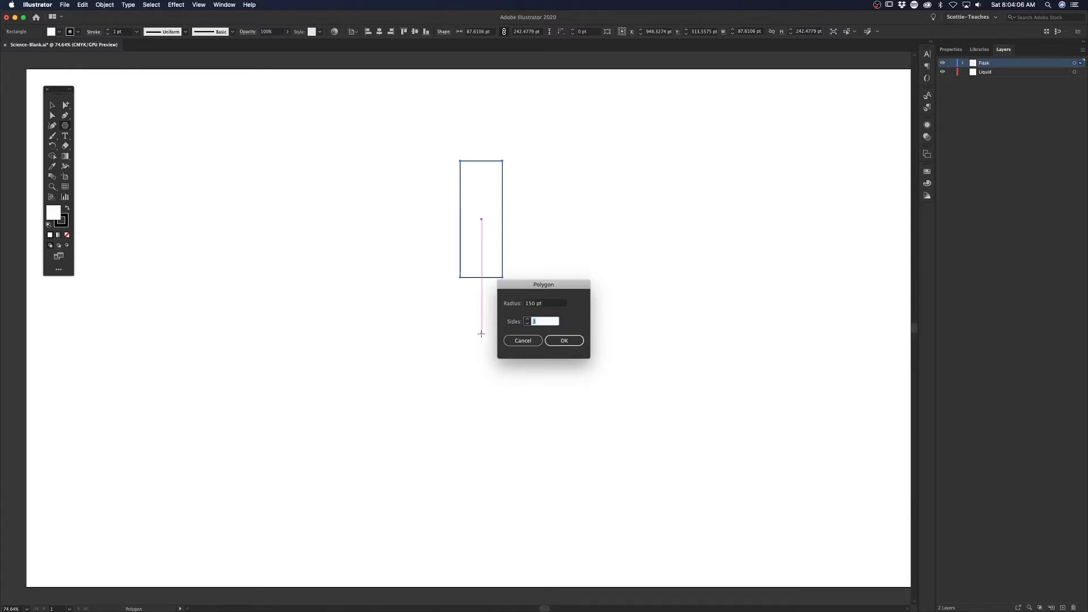
key(Return)
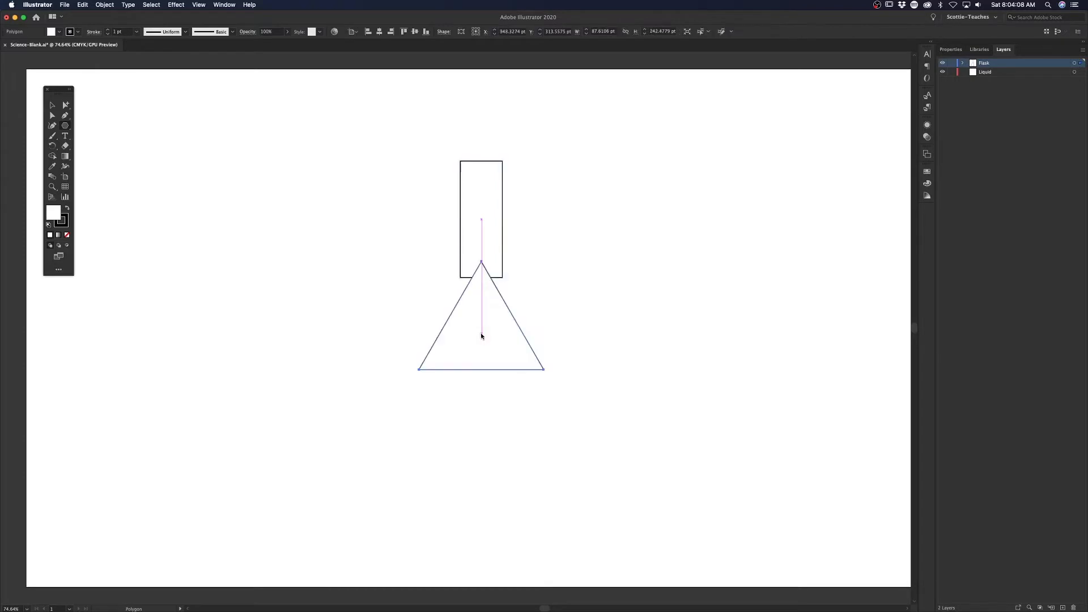
Step: Move the triangle up over the rectangle's lower end, then show its bounding box and enlarge it to about 325 × 288 pt
click(52, 105)
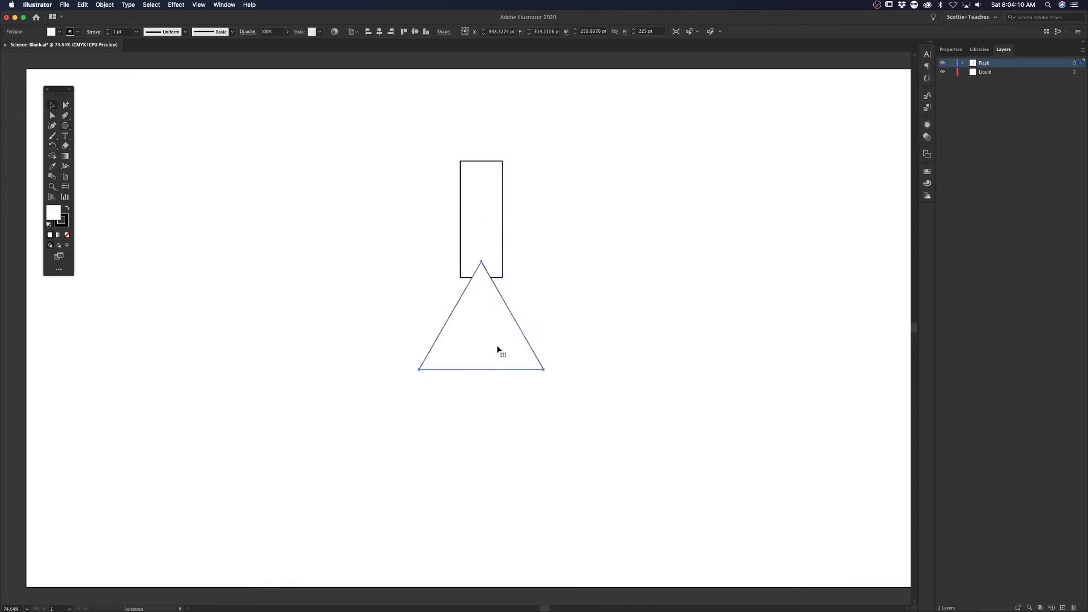
drag(512, 354, 511, 323)
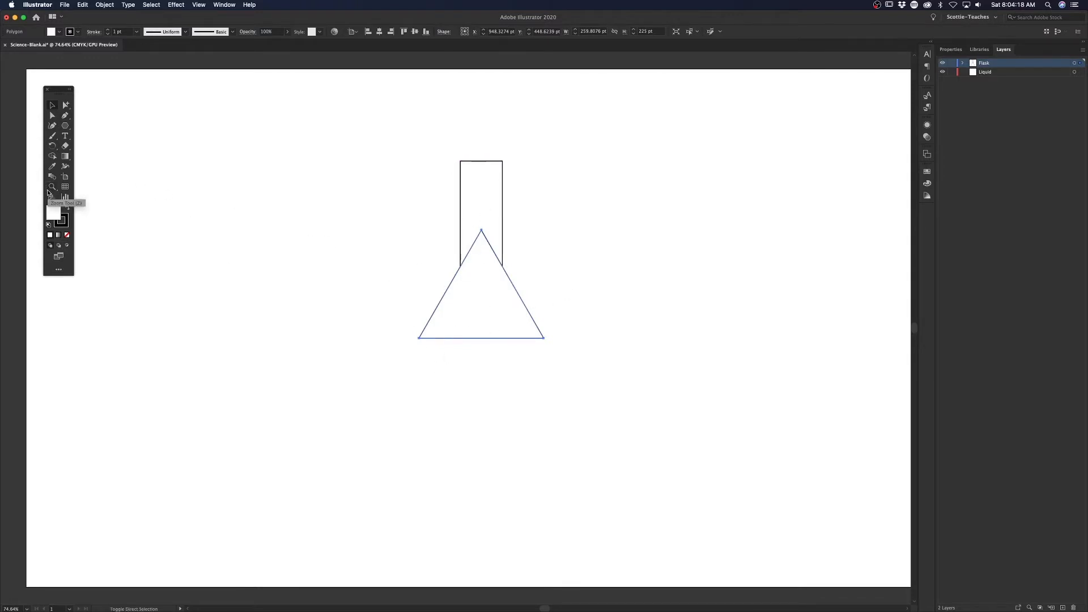
key(shift+super+b)
drag(543, 230, 574, 200)
drag(488, 256, 487, 286)
drag(503, 332, 504, 342)
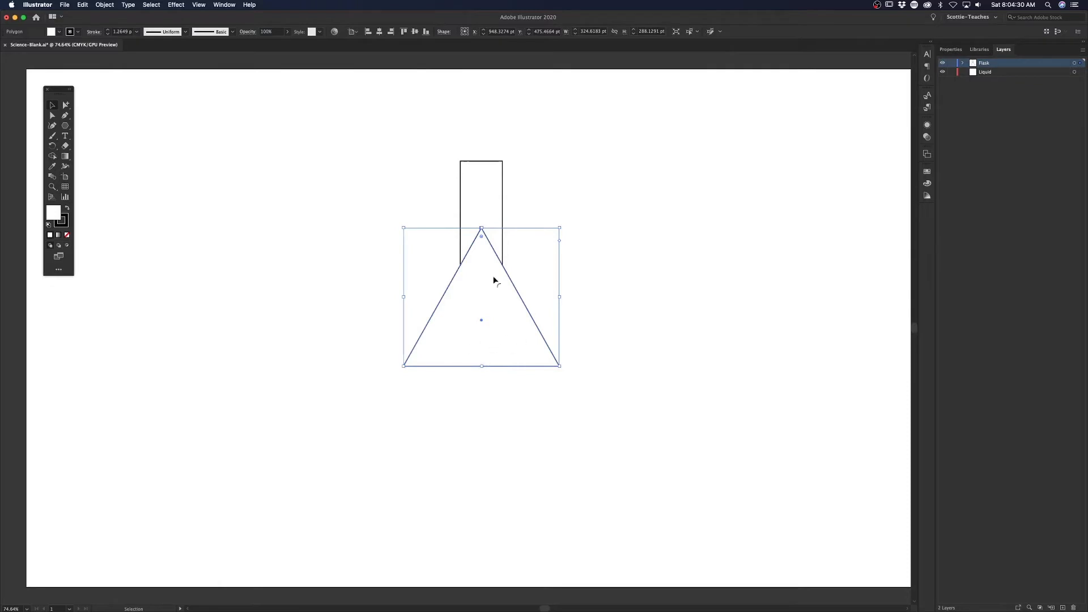
Step: Draw a thin rectangle about 111 × 23 pt centered on the neck's top edge as the flask's rim
drag(67, 126, 114, 126)
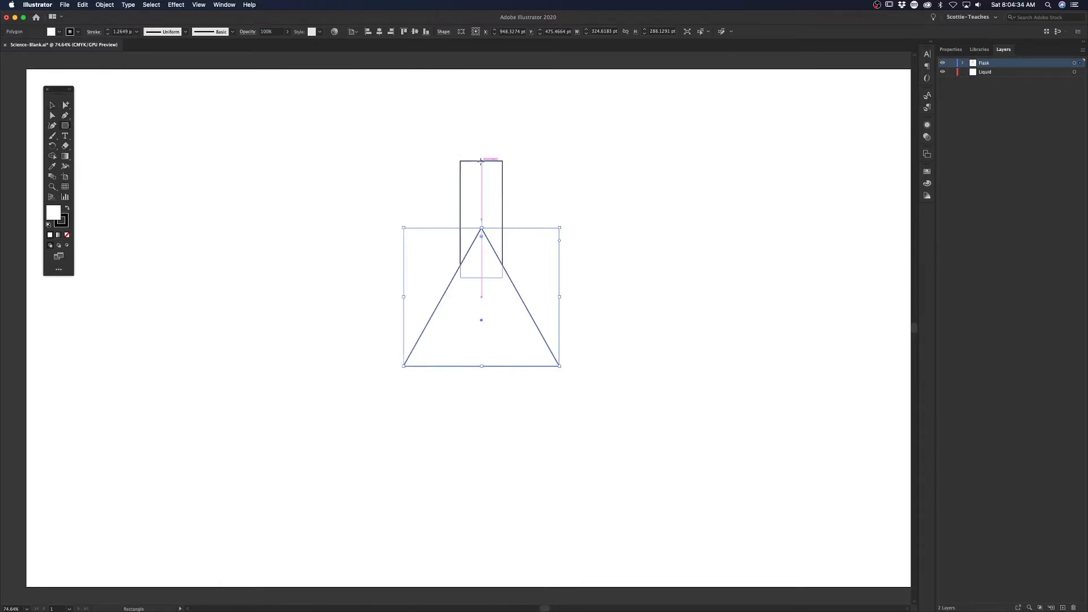
drag(481, 162, 508, 166)
Step: Select the rim, neck and triangle and merge them into a single flask outline with the Shape Builder
click(52, 105)
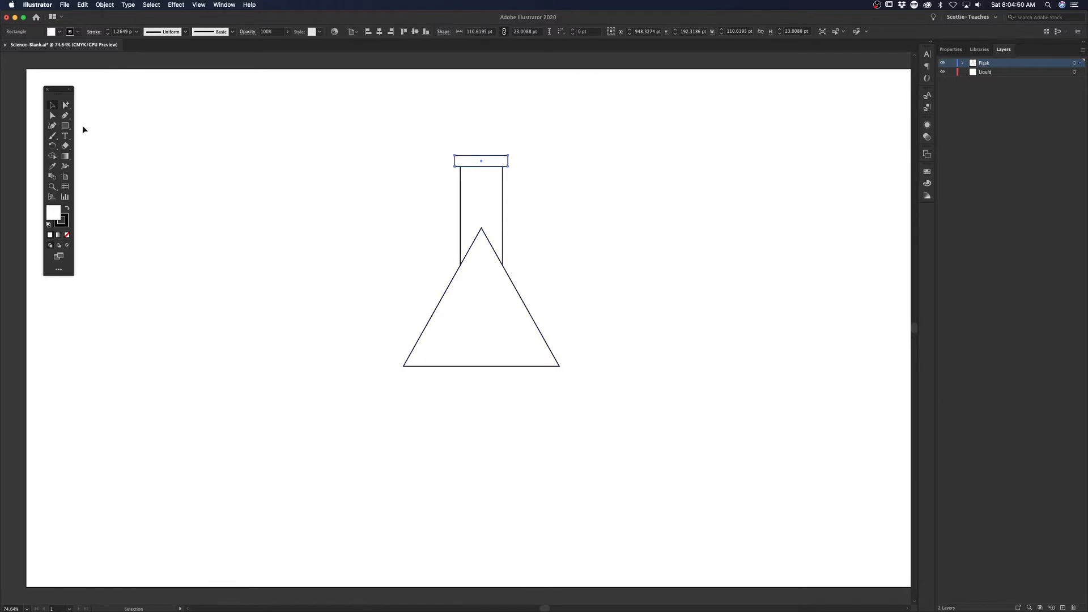
drag(361, 135, 625, 431)
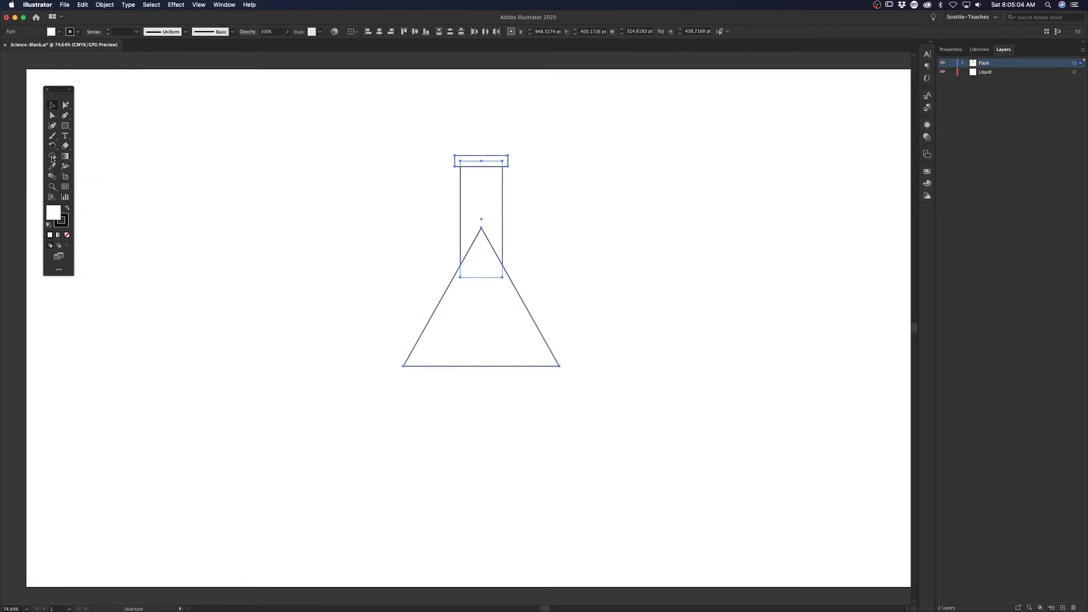
key(shift+m)
drag(488, 141, 477, 311)
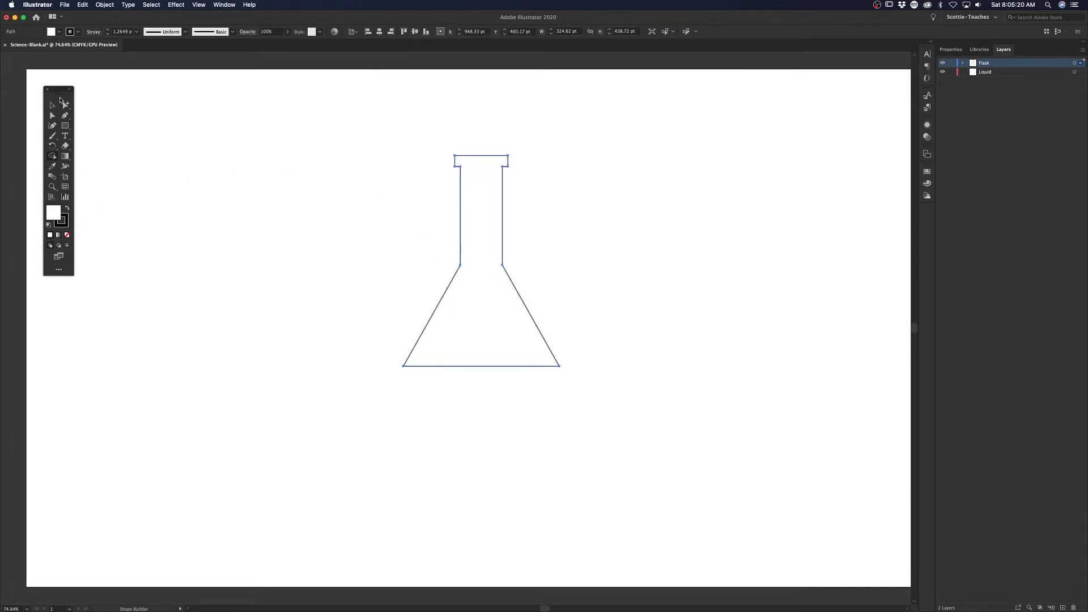
Step: Round the two corners where the neck meets the flask's body, entering a 10 pt radius and increasing it further
click(53, 116)
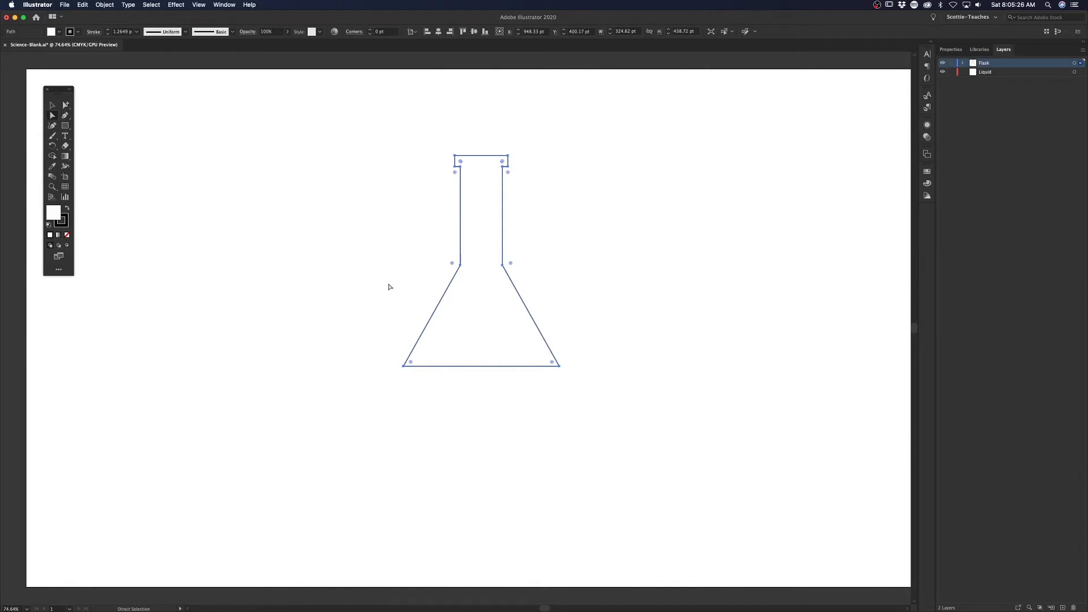
drag(423, 242, 567, 300)
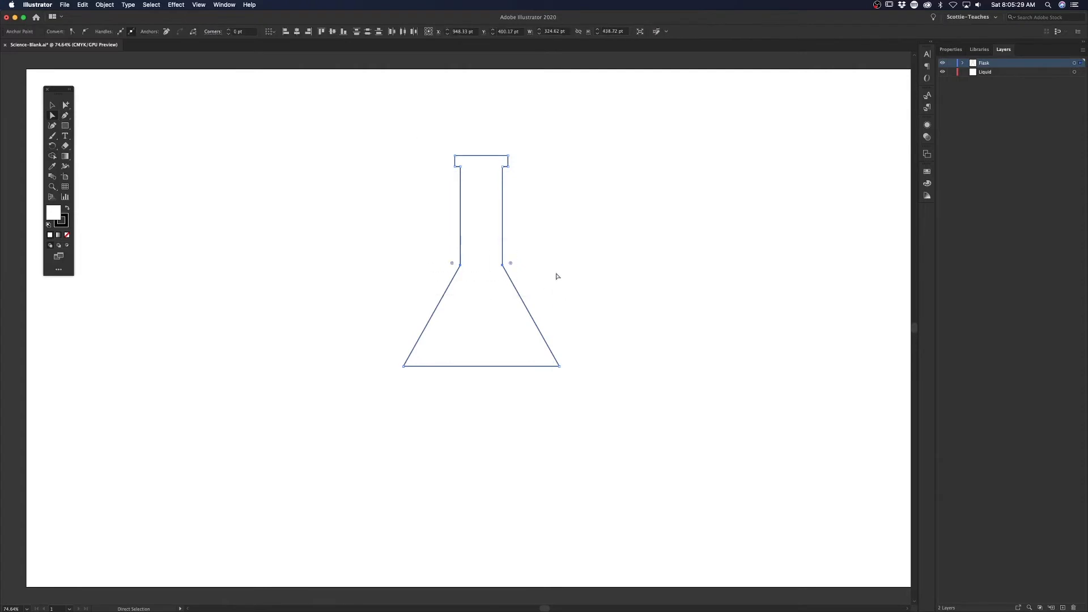
click(243, 32)
text(10)
key(Return)
key(shift+Up)
key(shift+Up)
key(shift+Up)
key(shift+Up)
key(shift+Up)
key(shift+Up)
key(shift+Up)
key(shift+Up)
key(shift+Up)
Step: Round the two bottom corners of the flask by raising their corner radius in steps
drag(384, 335, 623, 420)
click(249, 31)
key(shift+Up)
key(shift+Up)
key(Up)
key(Up)
key(Up)
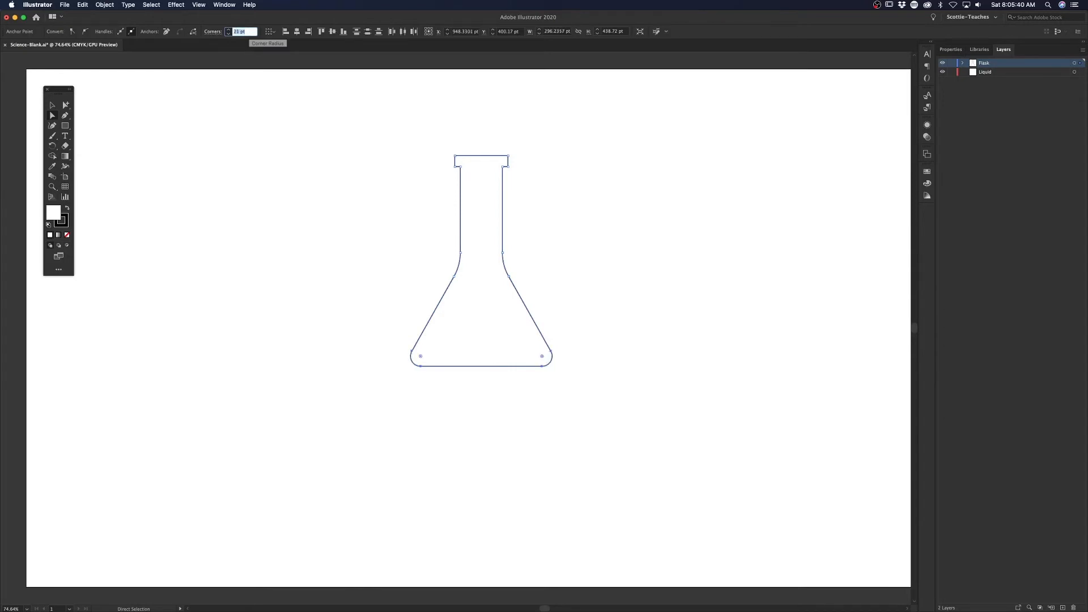
key(Up)
key(Up)
Step: Slightly round the corners on the underside of the flask's rim and deselect the shape
drag(445, 165, 560, 183)
click(250, 31)
key(Up)
key(Up)
key(Up)
key(Up)
key(Up)
click(52, 106)
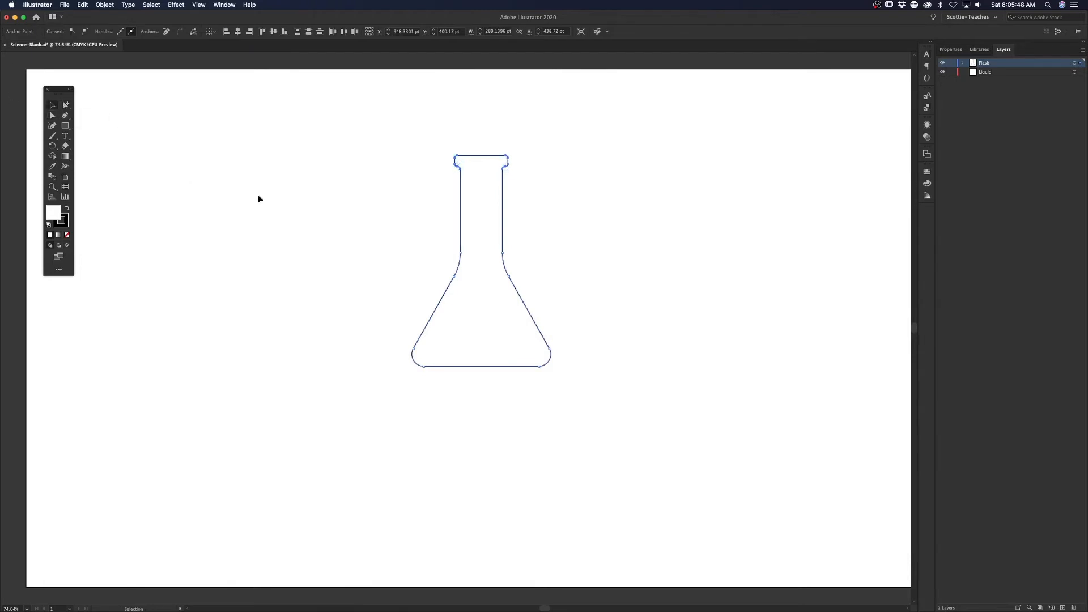
click(350, 209)
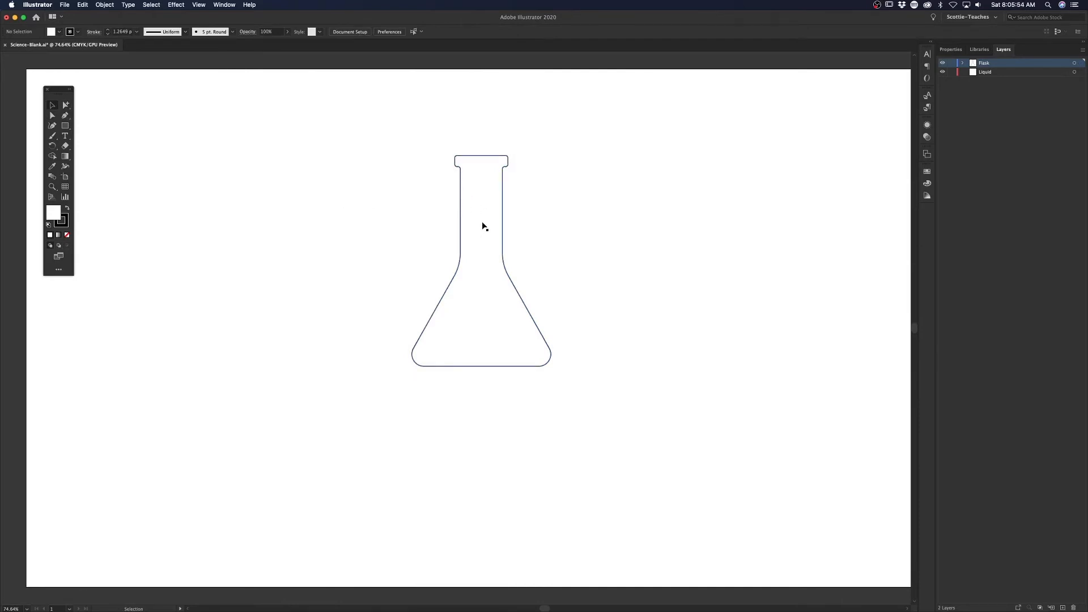
Step: Remove the fill from the flask shape so only its outline is drawn, and deselect it
click(478, 206)
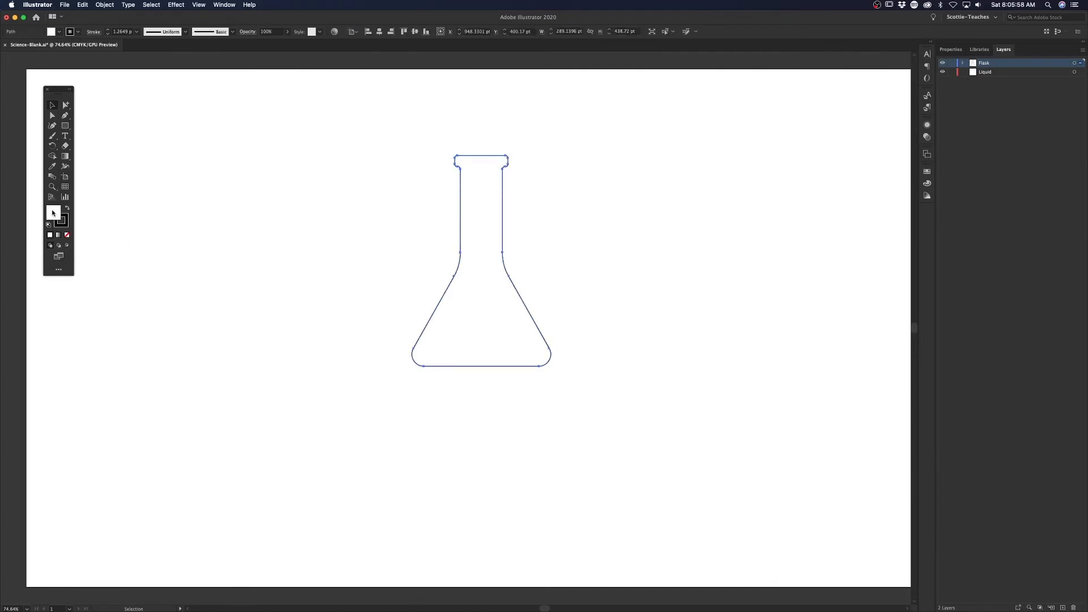
click(67, 235)
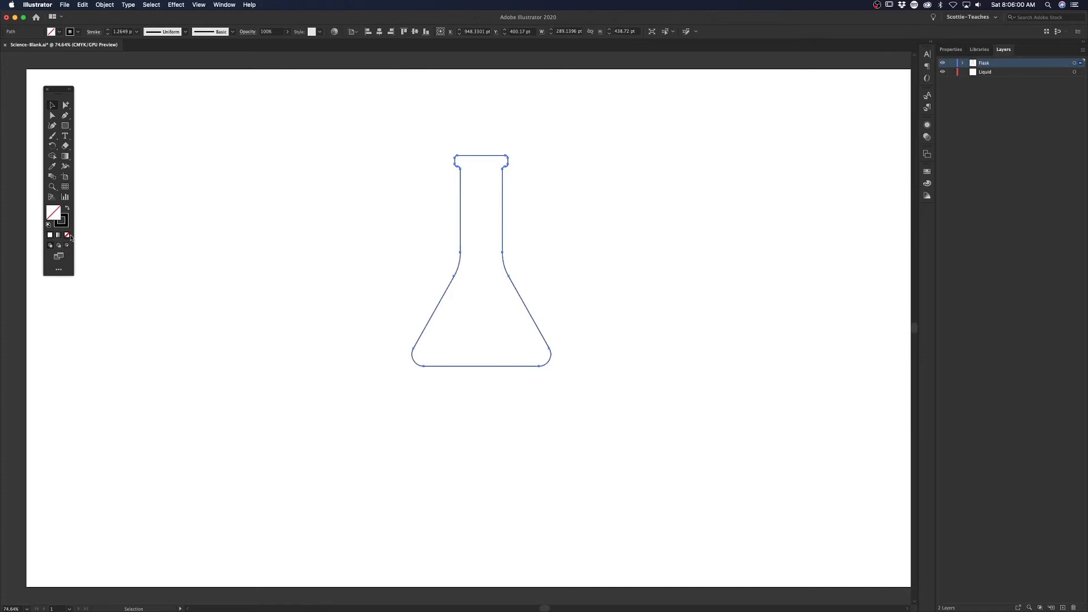
click(552, 214)
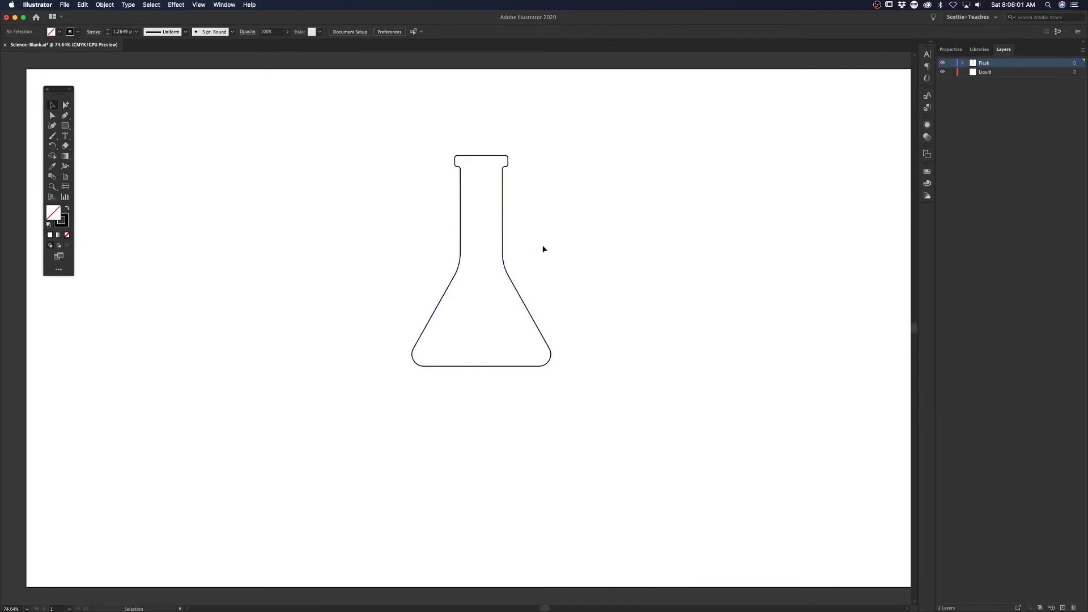
Step: Make the Liquid layer active and set new artwork to no stroke with a green fill
click(998, 74)
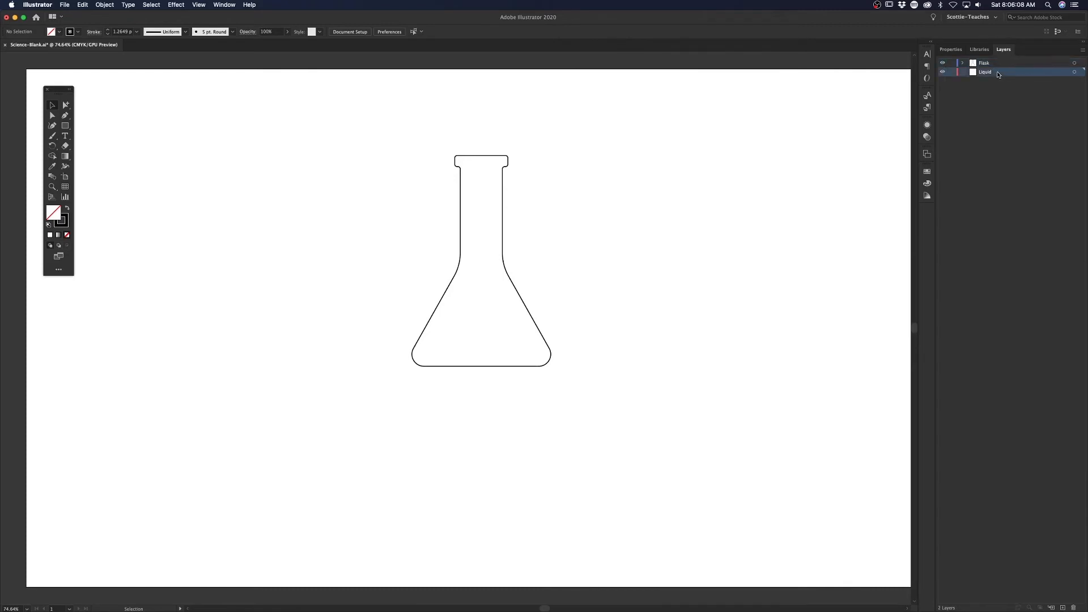
click(78, 32)
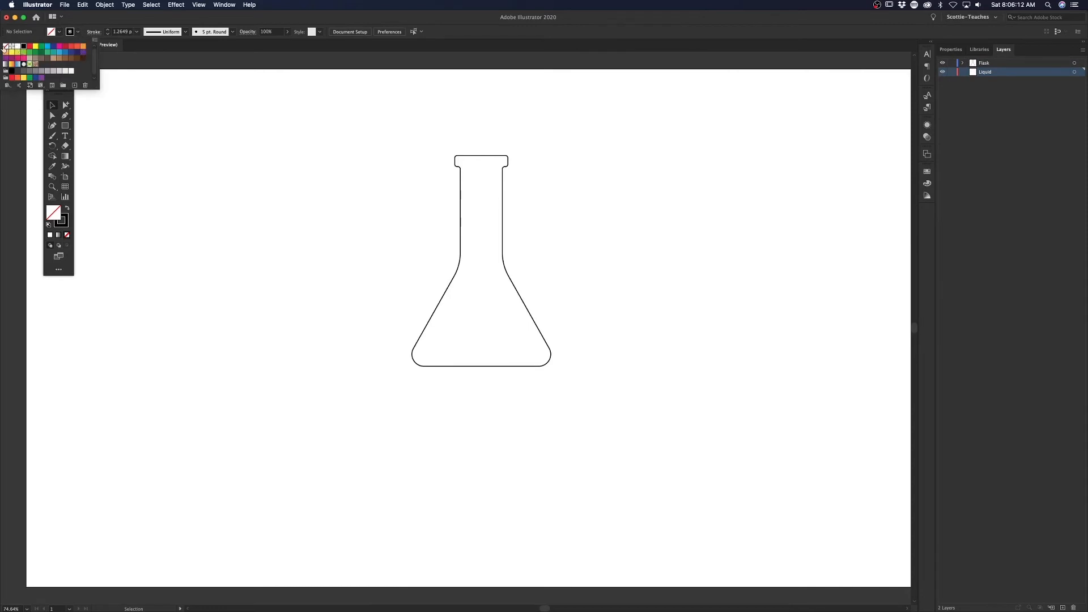
click(6, 46)
click(59, 32)
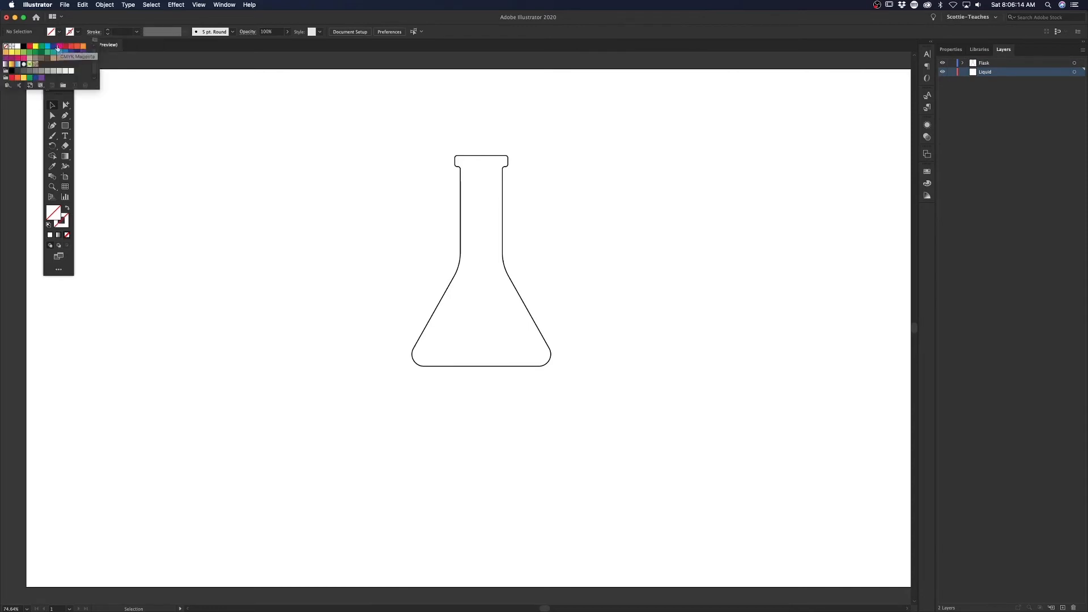
click(29, 51)
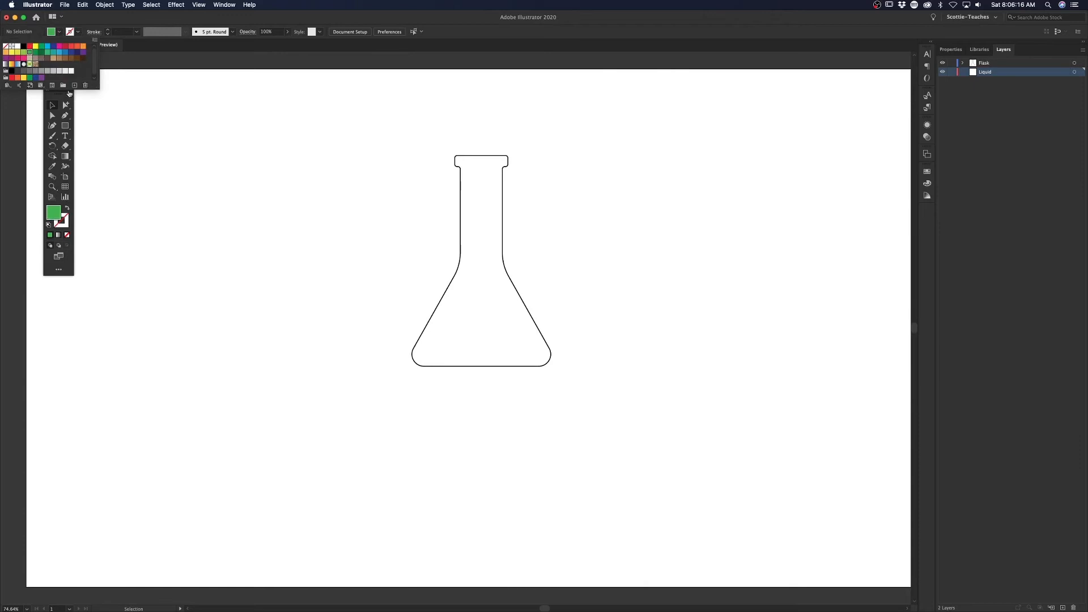
click(53, 33)
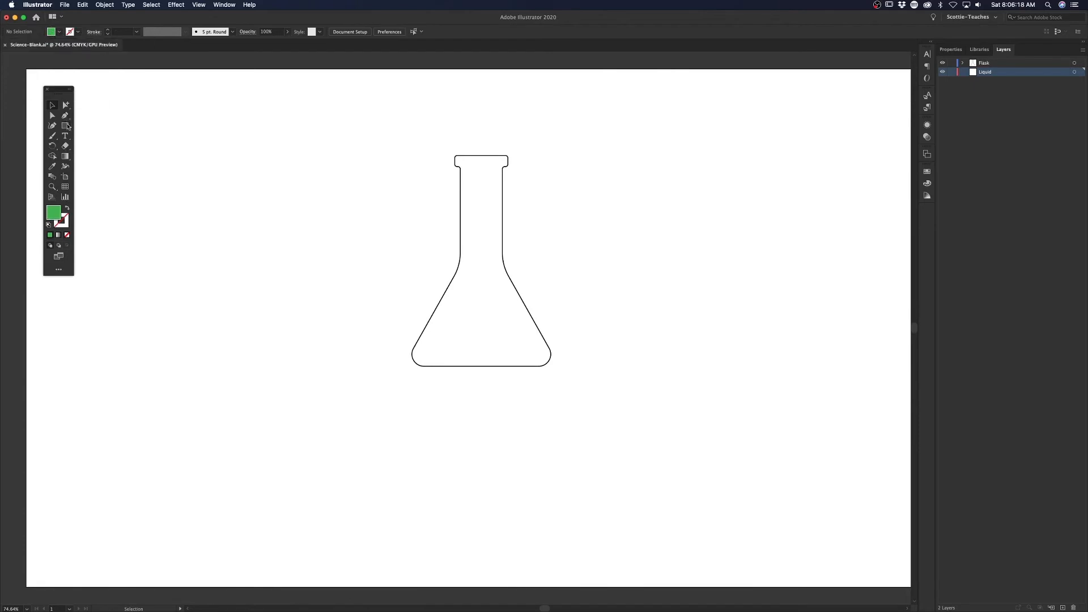
Step: Draw a green rectangle about 388 × 296 pt behind the flask's body and nudge it slightly to the left
click(65, 126)
drag(390, 388, 576, 245)
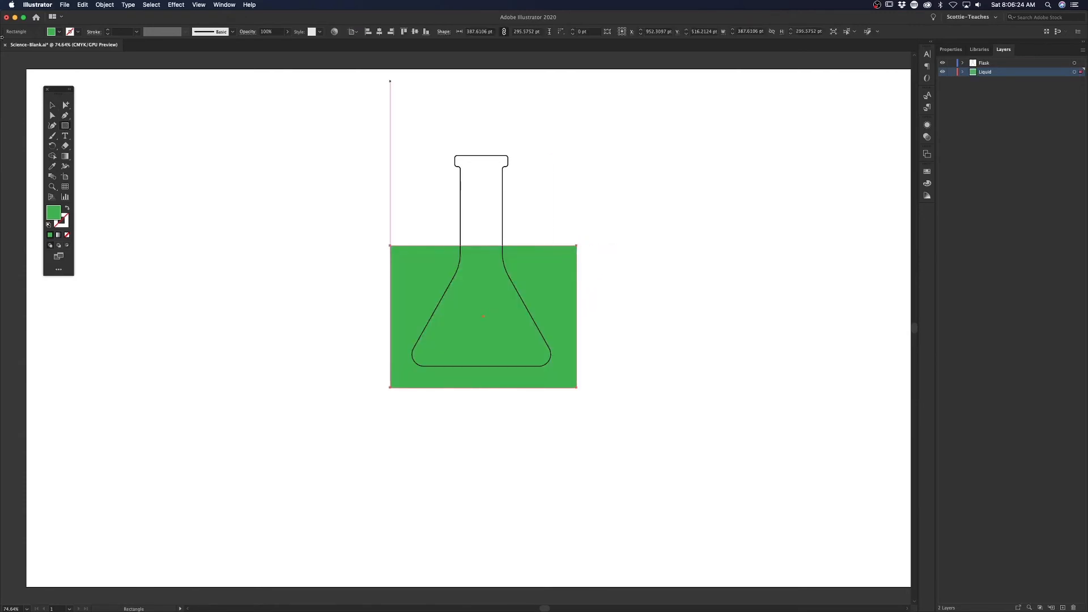
click(53, 104)
click(294, 293)
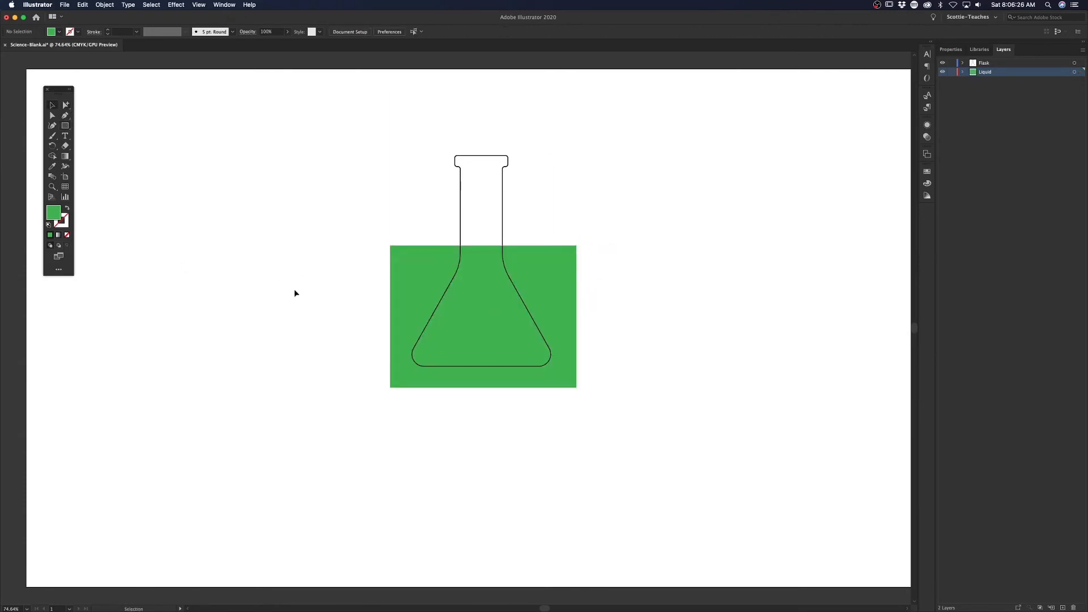
drag(423, 271, 420, 269)
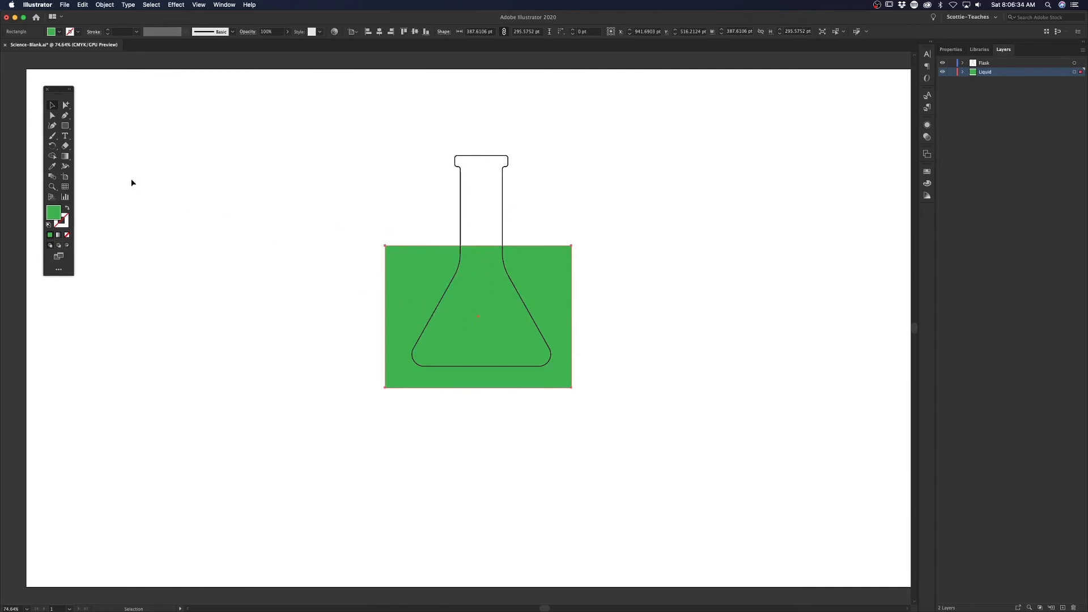
Step: Select the flask and green rectangle together and remove the green area outside the flask with the Shape Builder
click(53, 155)
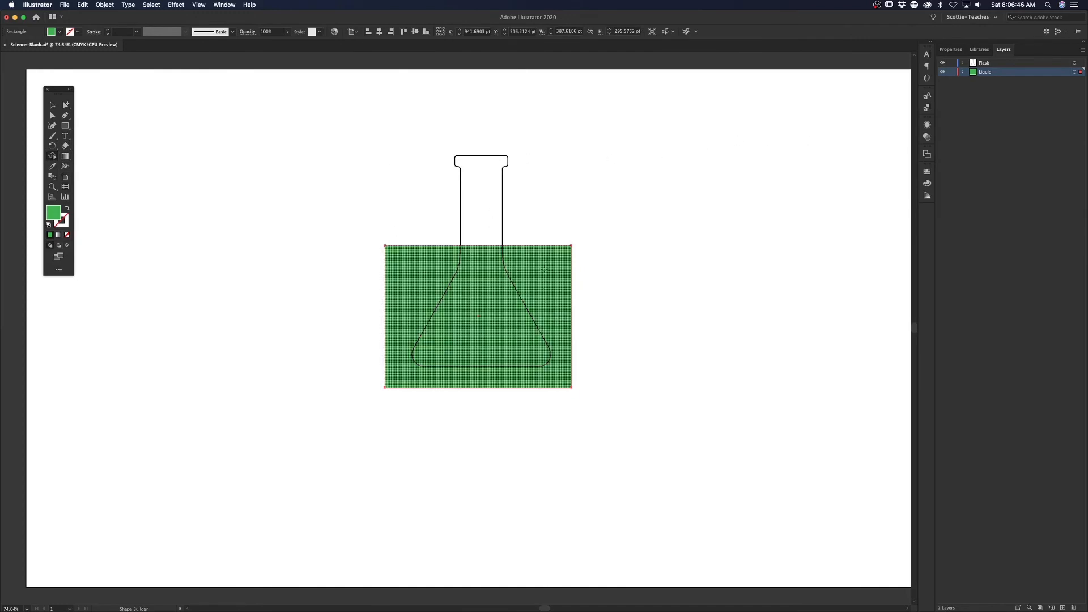
click(52, 106)
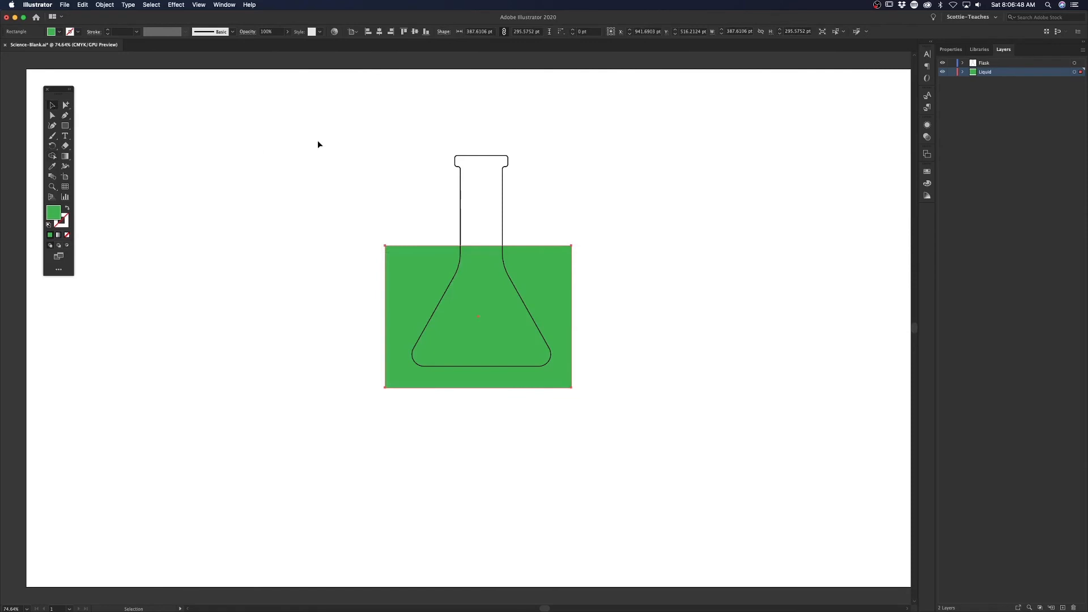
drag(373, 144, 604, 419)
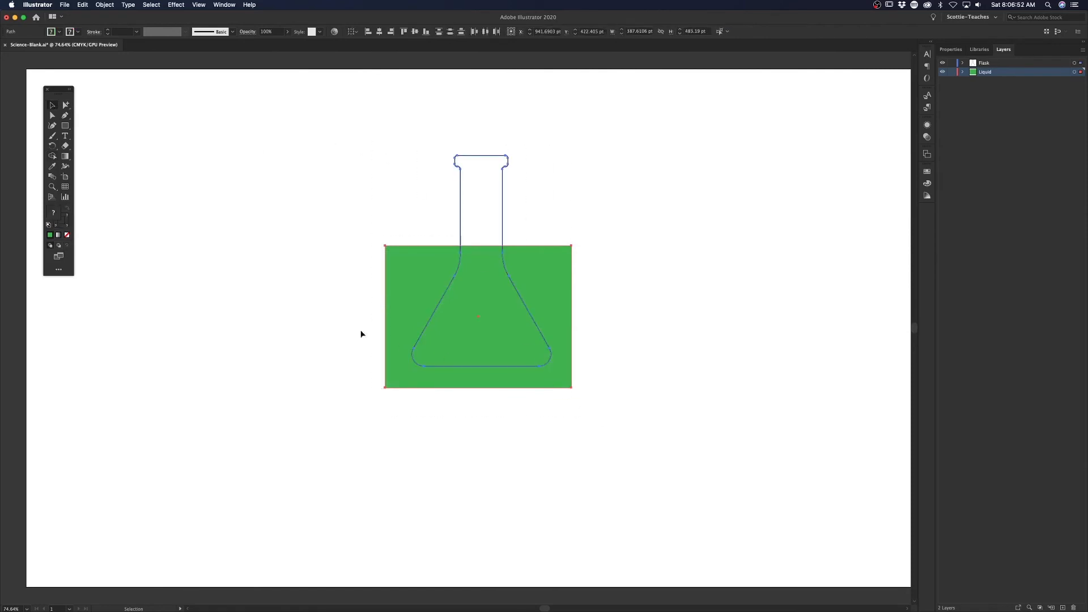
click(52, 156)
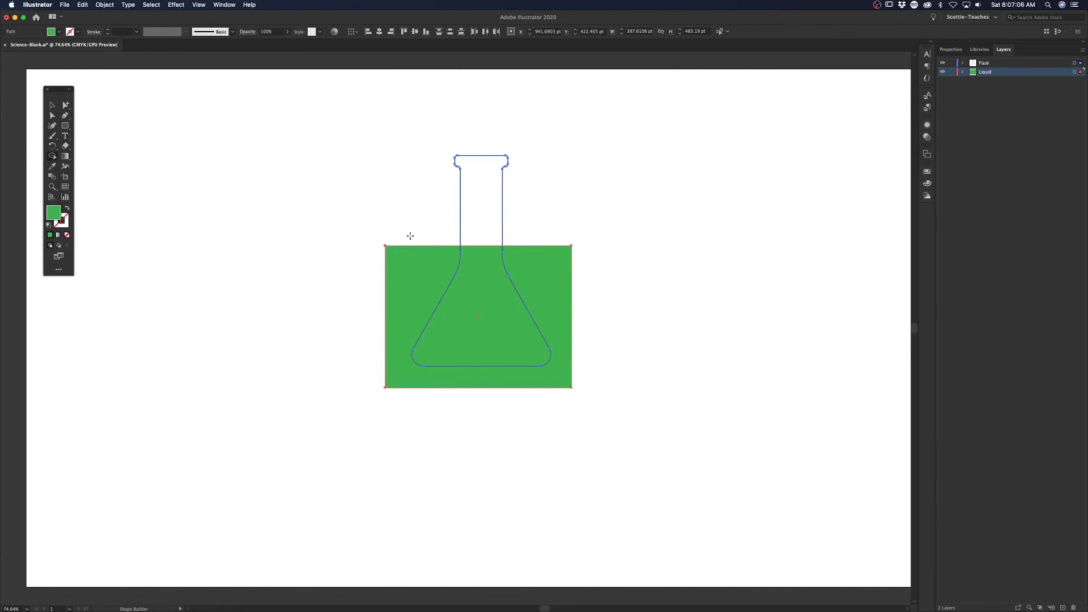
alt+click(415, 265)
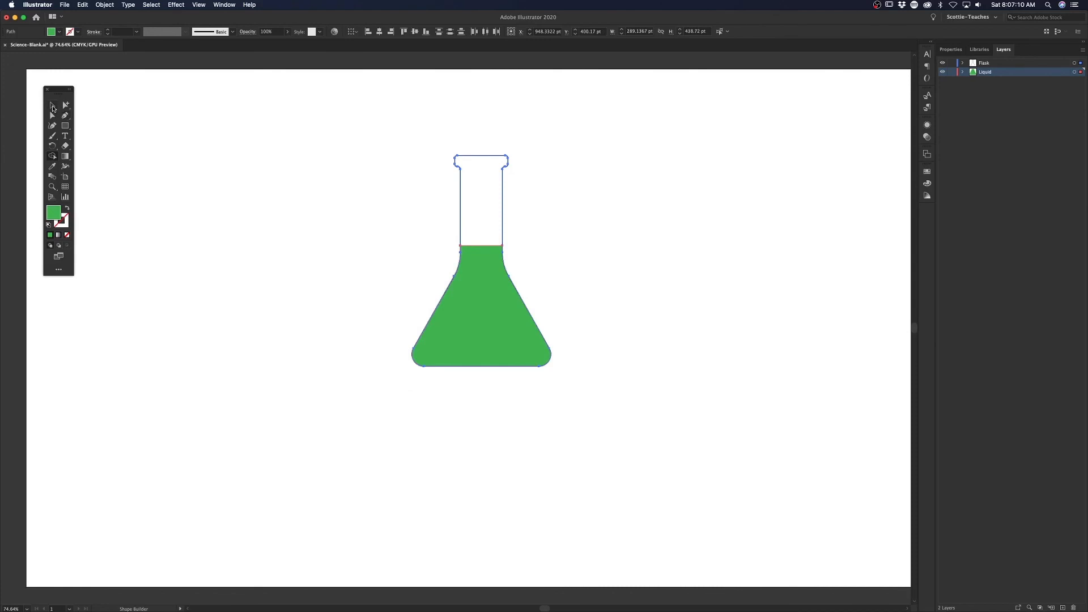
click(51, 106)
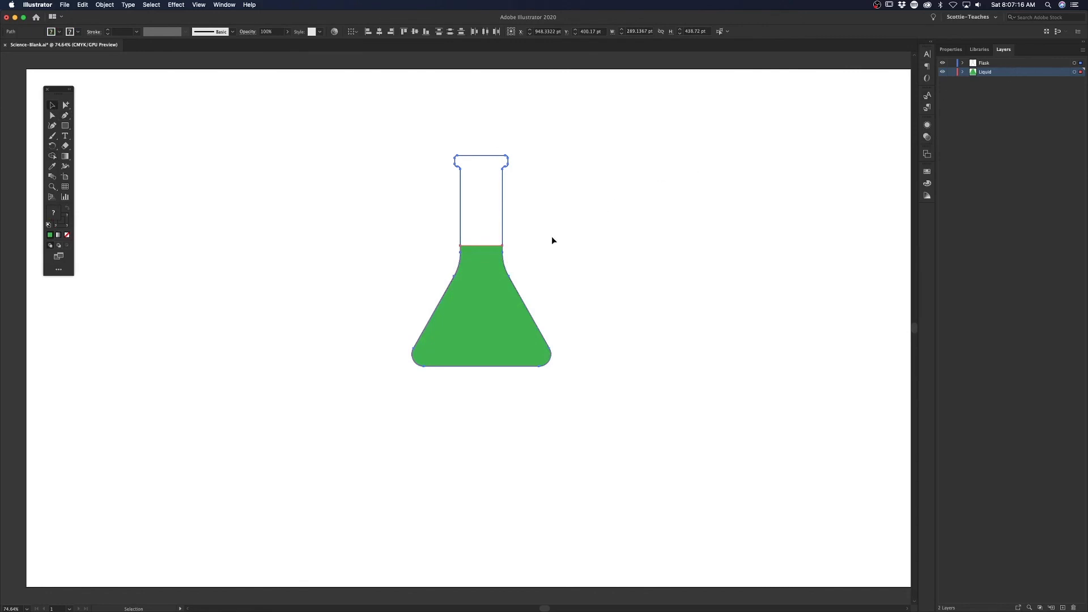
click(402, 175)
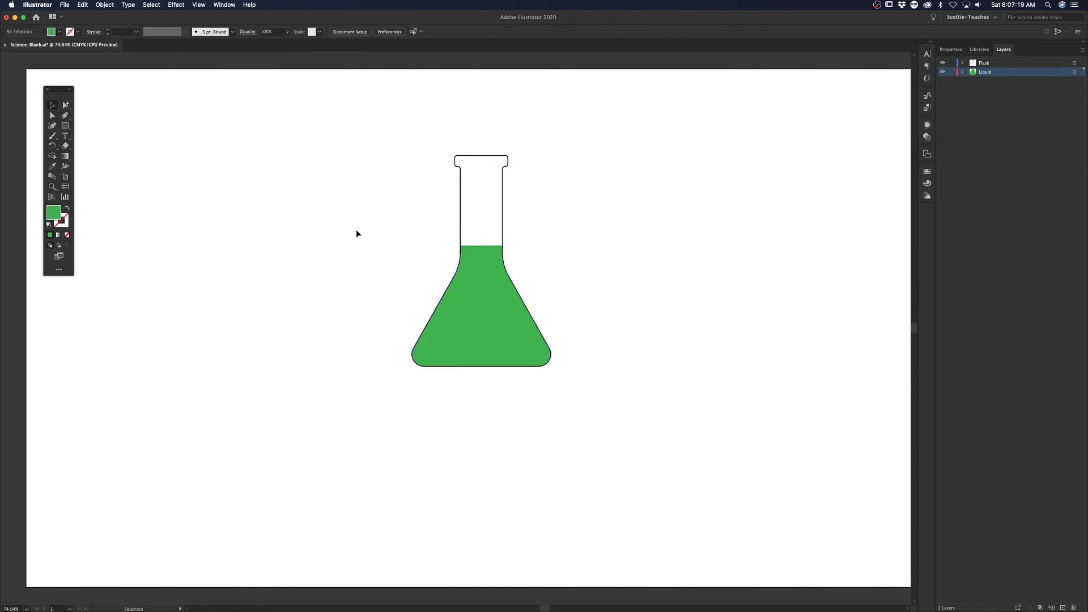
Step: Set the flask outline's stroke weight to 10 pt and deselect it
click(502, 204)
click(124, 32)
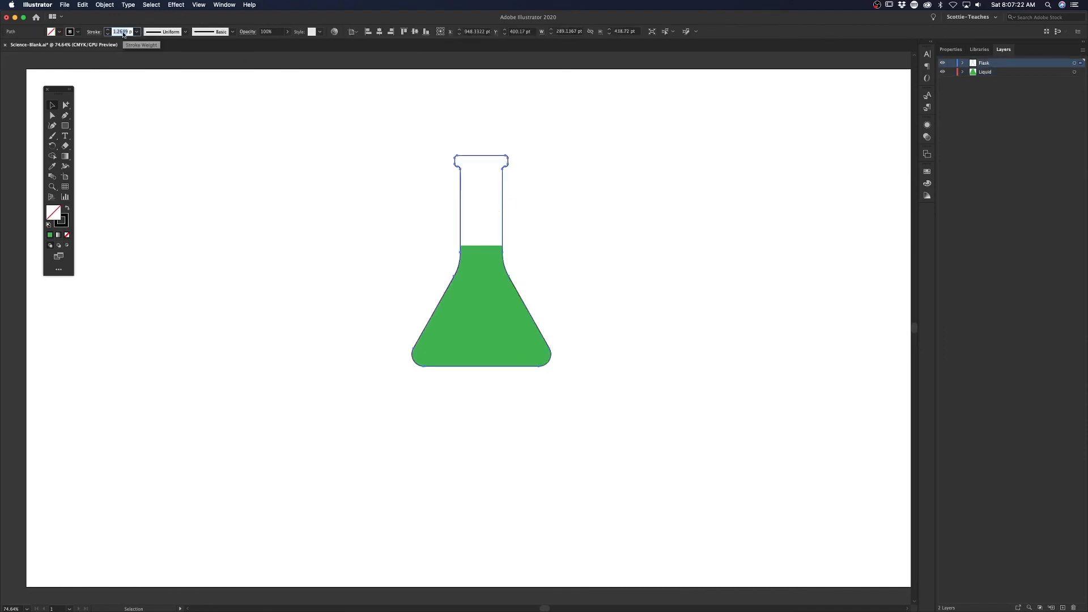
text(5)
key(Return)
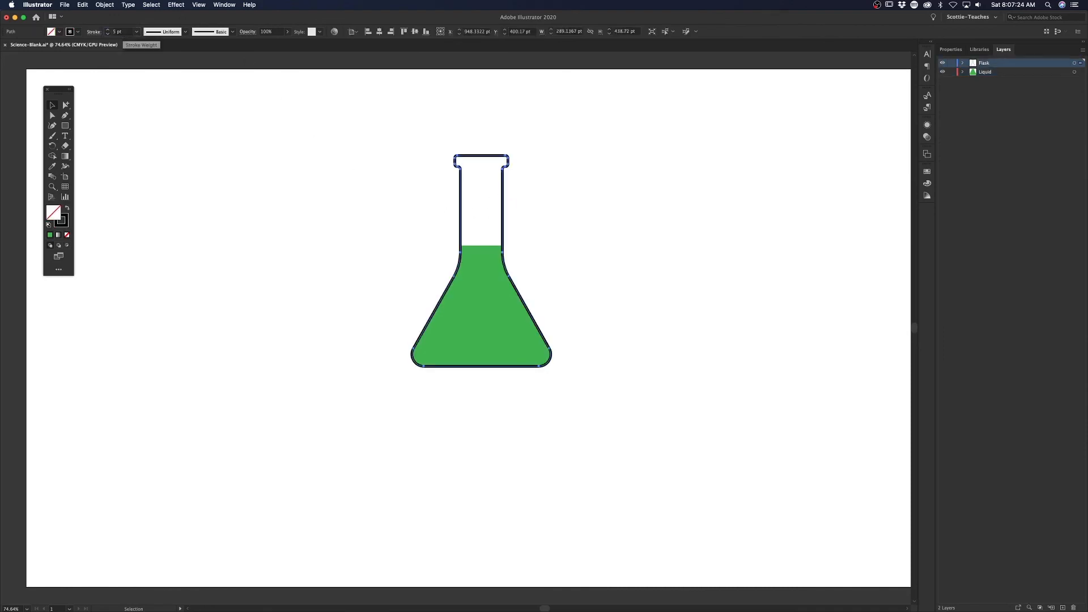
click(123, 32)
text(10)
key(Return)
click(382, 186)
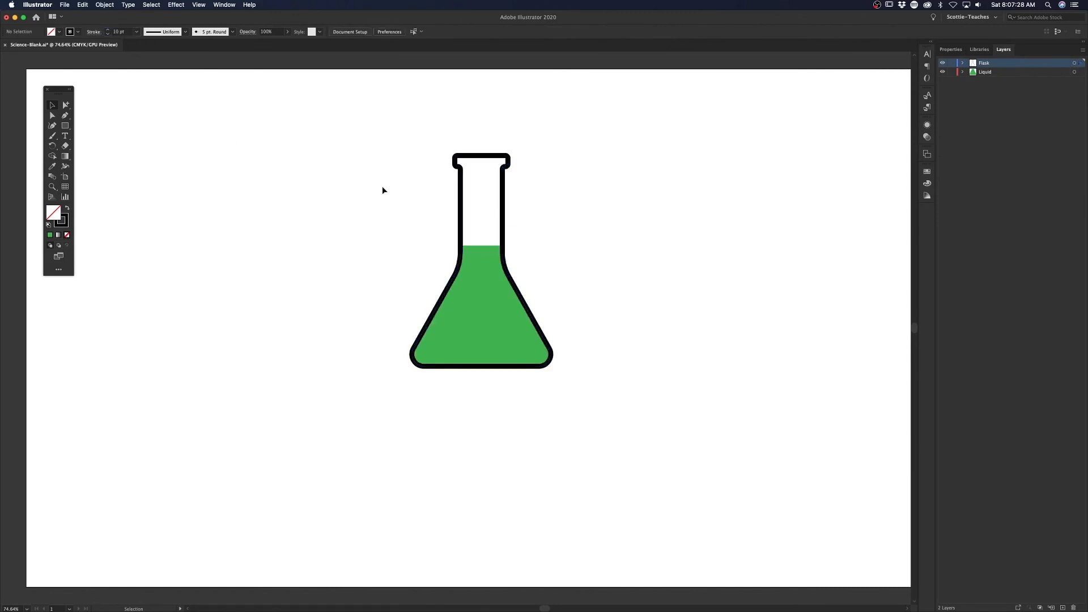